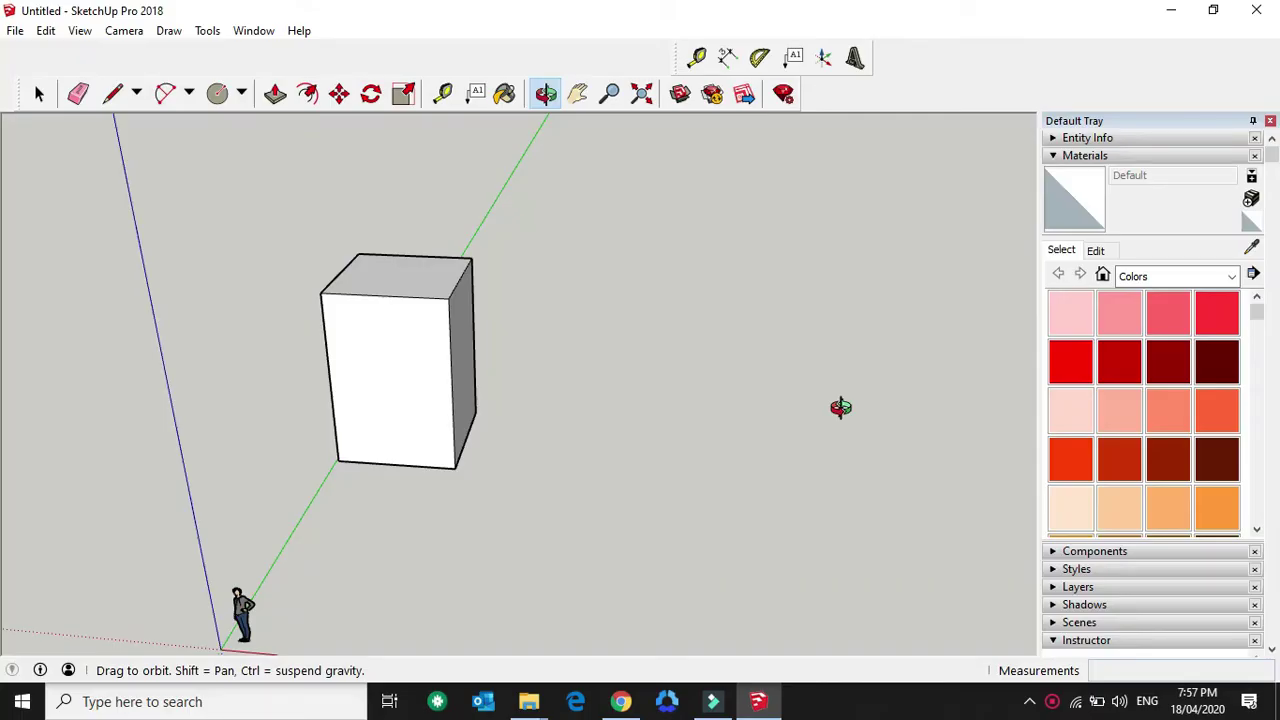
Orbit the camera upward to view the plain white box from a higher angle
left_click_drag(900, 362, 672, 418)
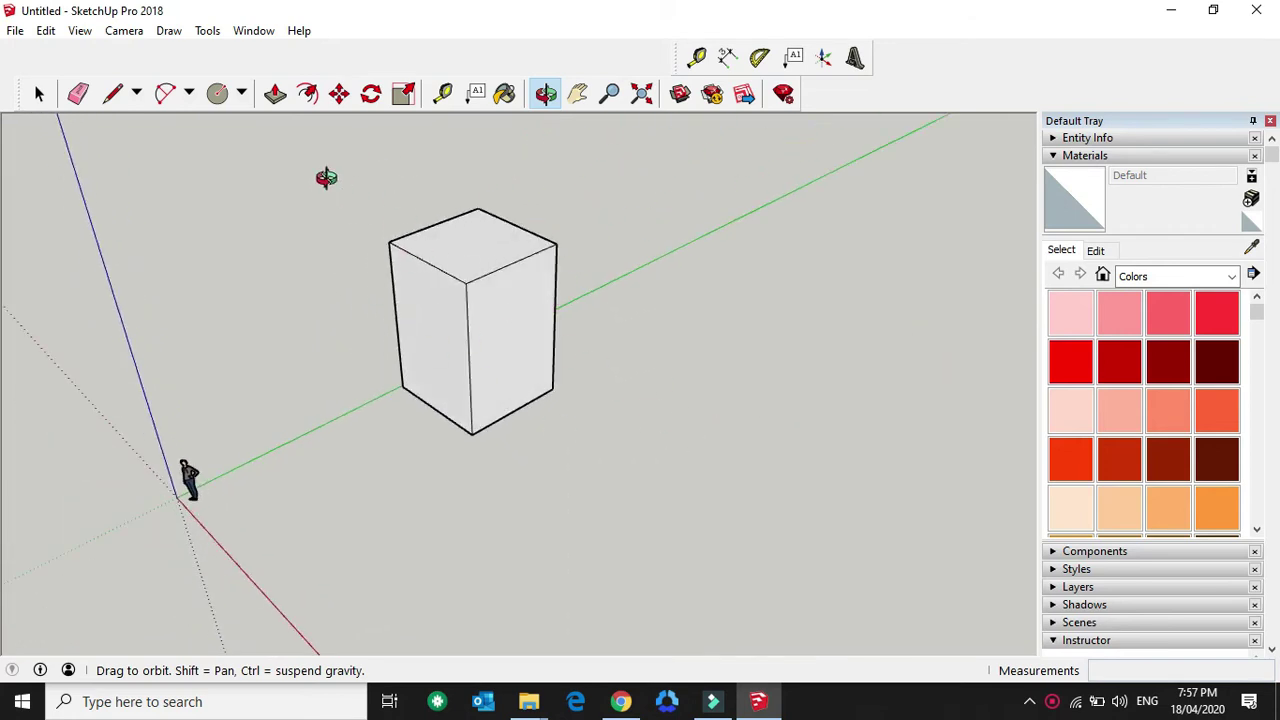
Use the Circle tool to draw a radius-4 circle on the ground beside the box
left_click(242, 93)
left_click(250, 167)
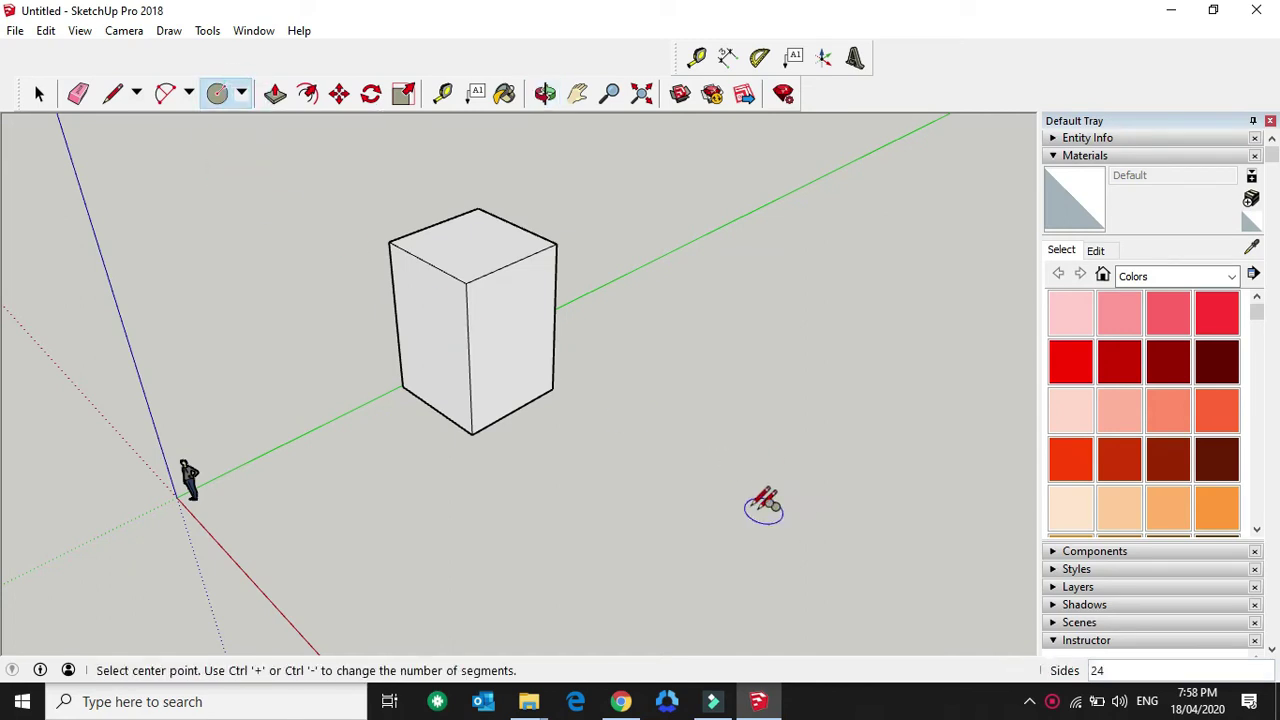
left_click(667, 467)
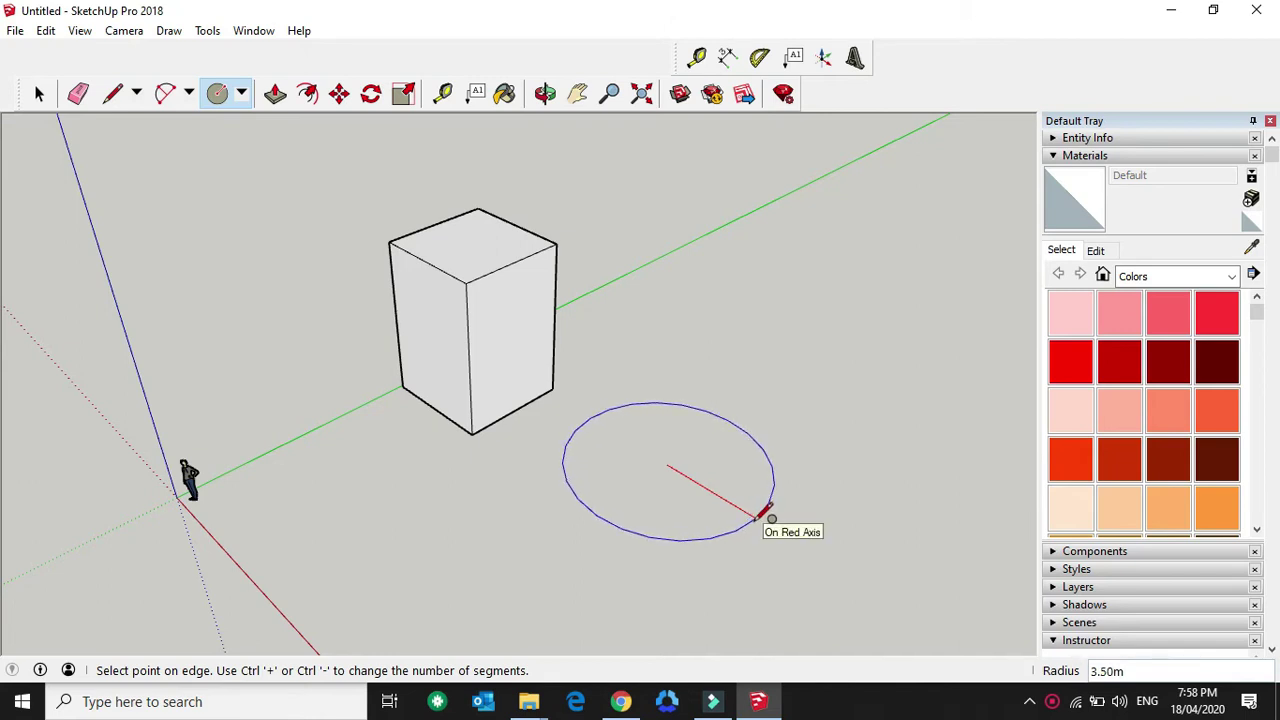
left_click(757, 518)
type("4")
key("Return")
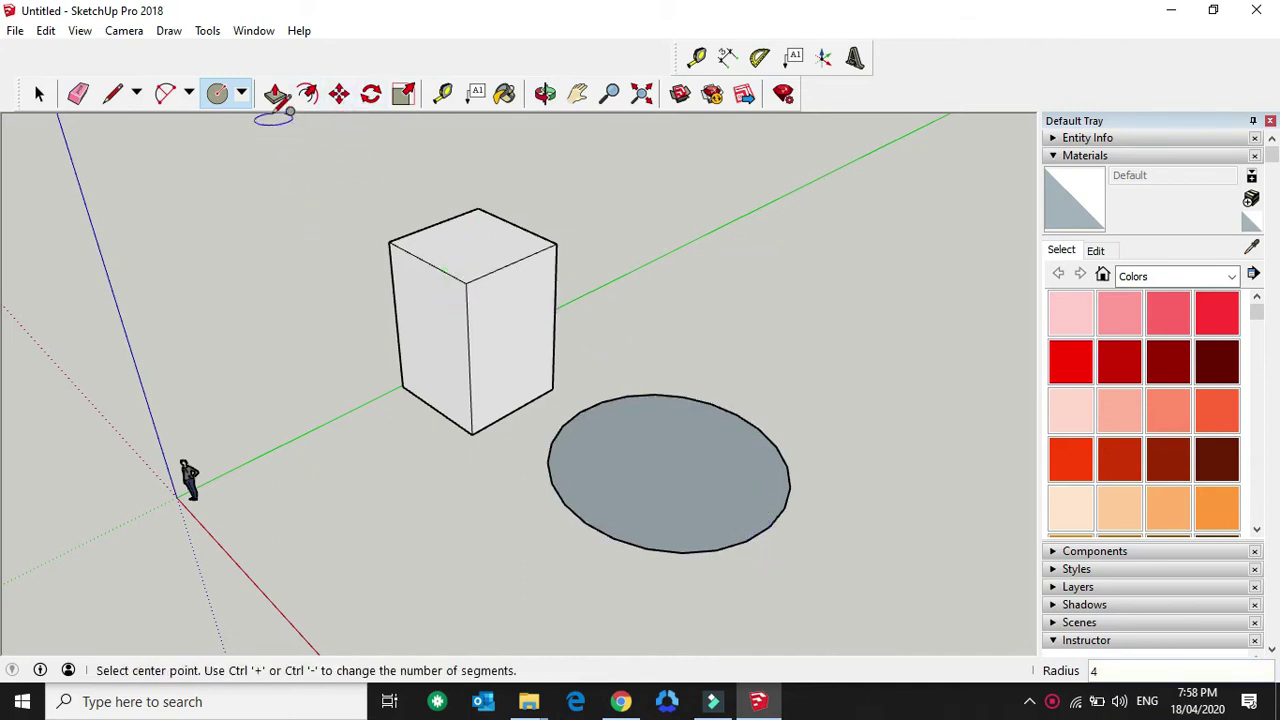
Push/Pull the circular face upward 6 m into a cylinder
left_click(275, 100)
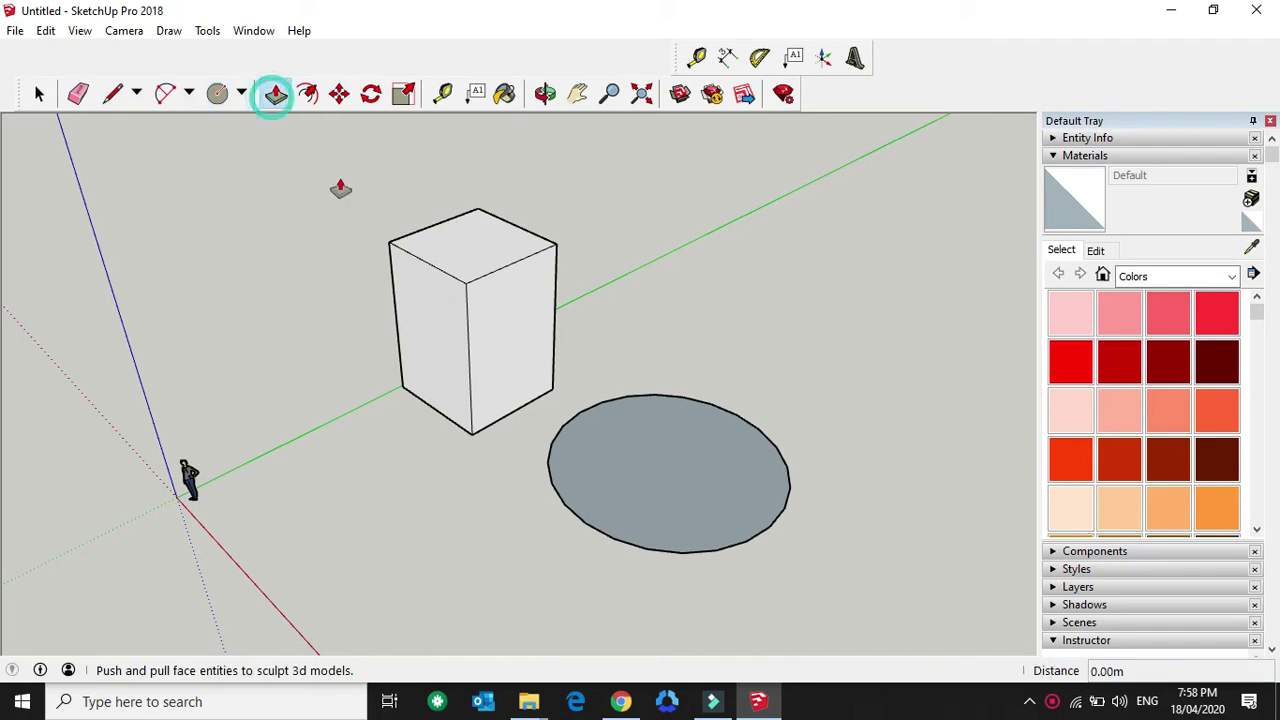
left_click(651, 487)
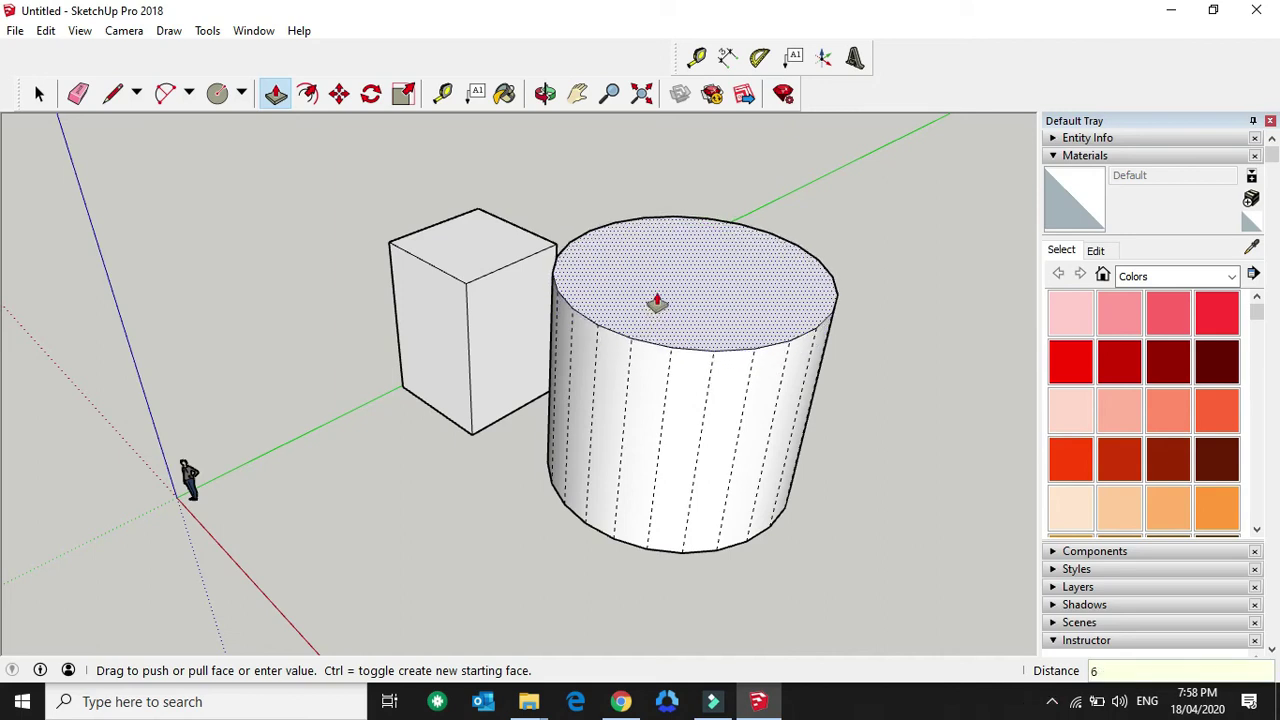
type("6")
key("Return")
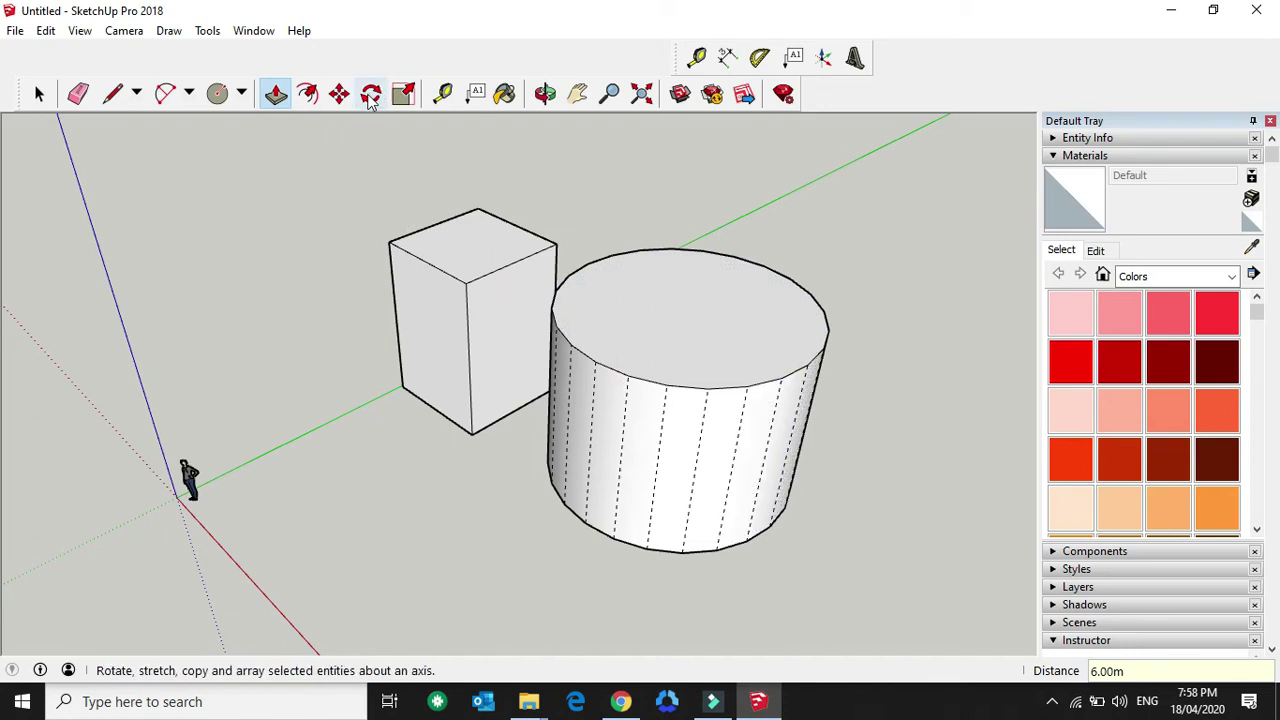
Orbit to eye level, zoom in and tape-measure the cylinder's 6 m height
left_click(546, 93)
mouse_move(640, 430)
left_mouse_down()
mouse_move(754, 283)
mouse_move(820, 283)
mouse_move(655, 417)
left_mouse_up()
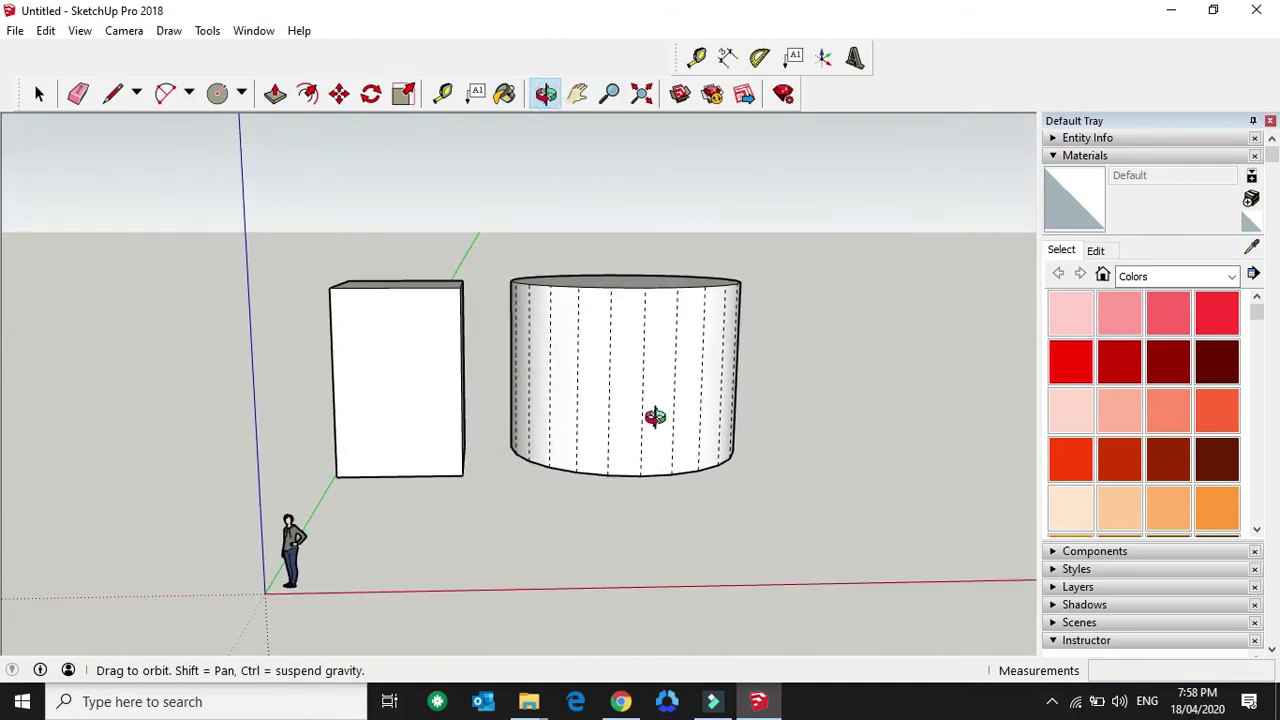
scroll(655, 417, "up", 3)
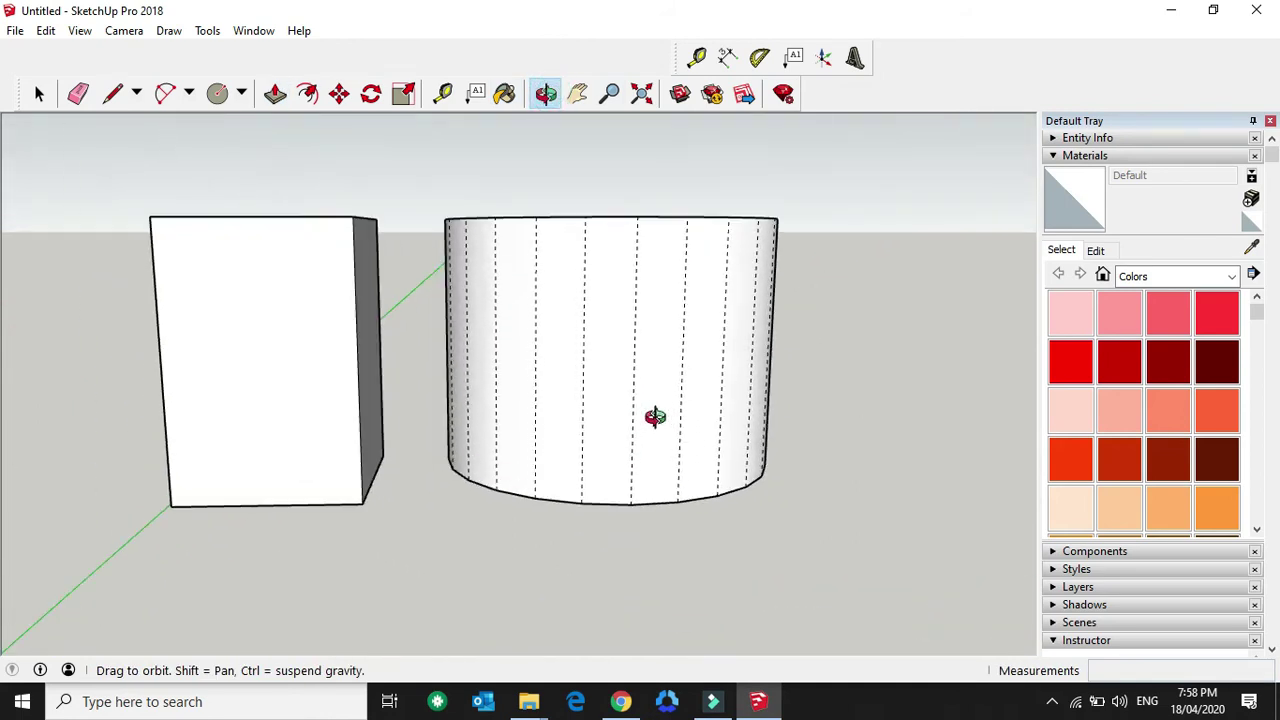
left_click(443, 93)
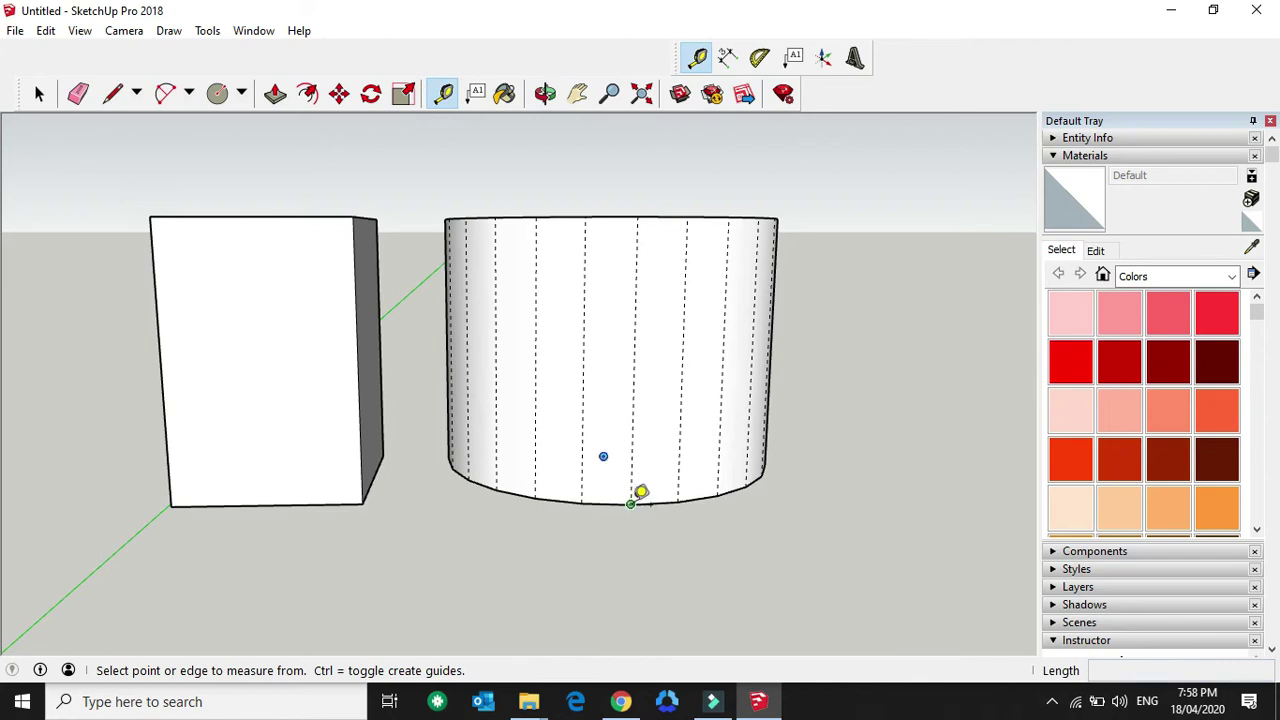
left_click(631, 502)
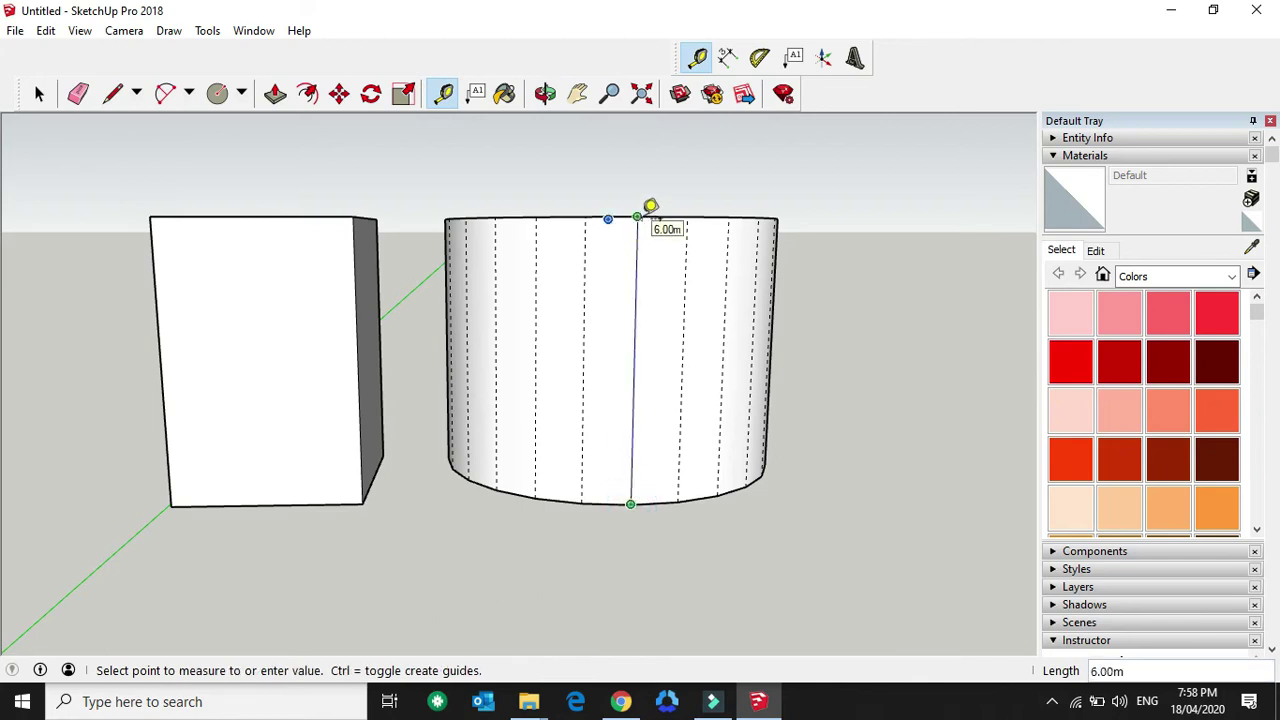
left_click(638, 216)
Tape-measure the box from bottom to top edge, leaving a guide level with both tops
left_click(252, 504)
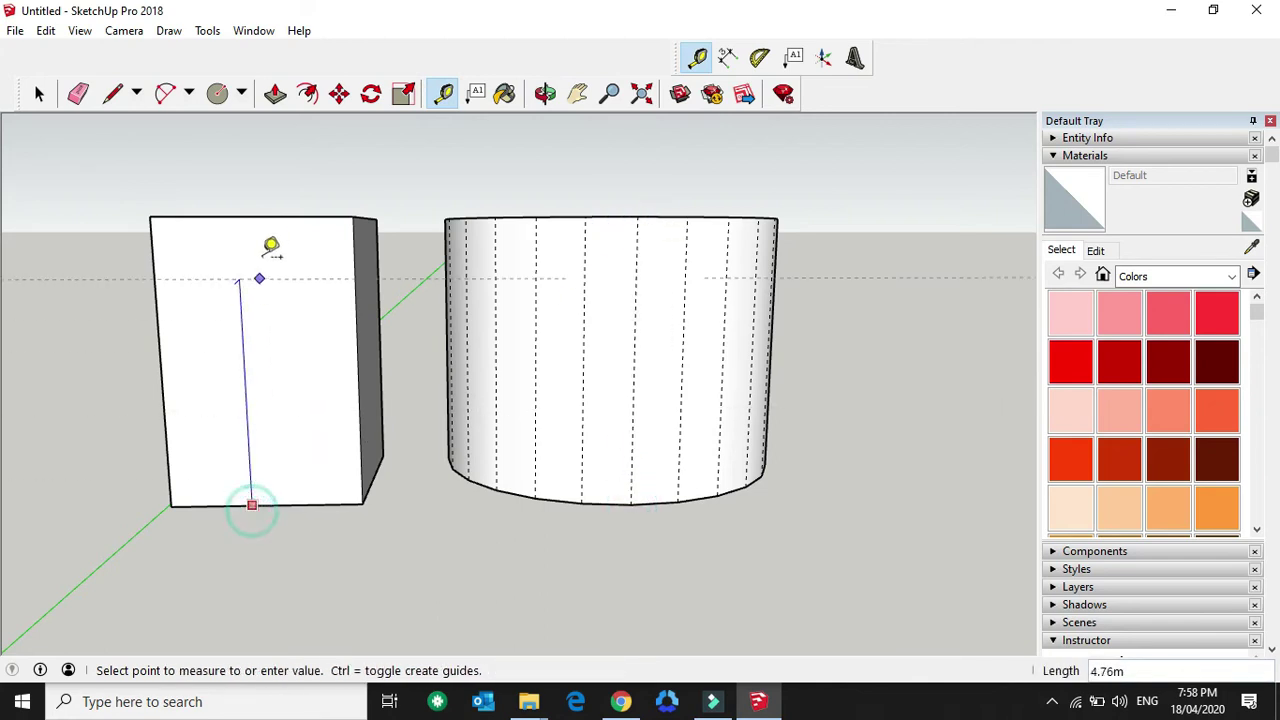
left_click(266, 215)
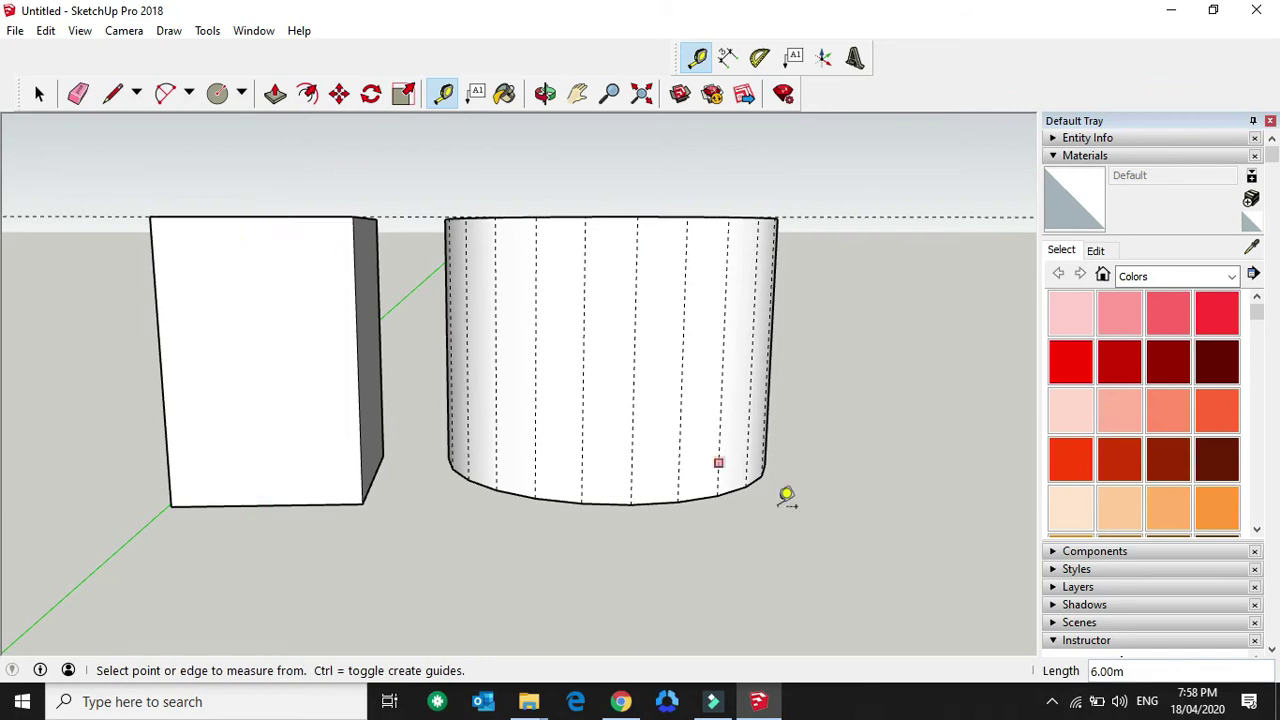
left_click(241, 93)
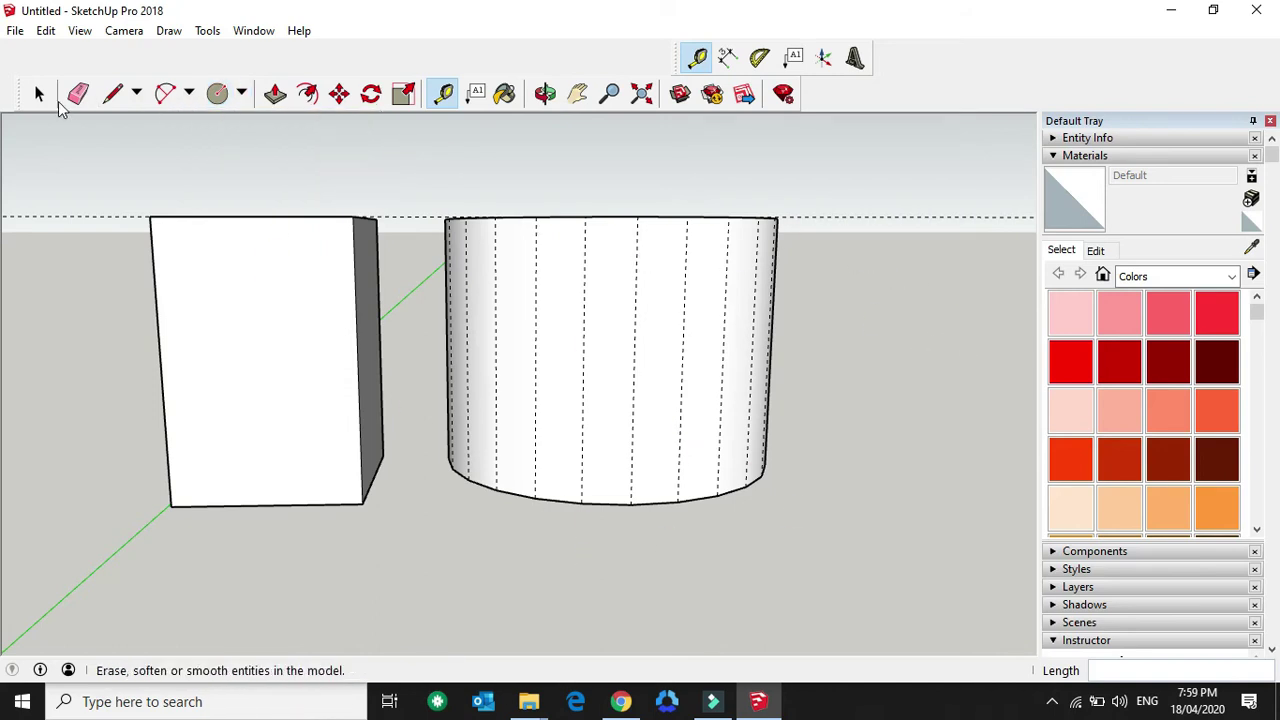
left_click(275, 93)
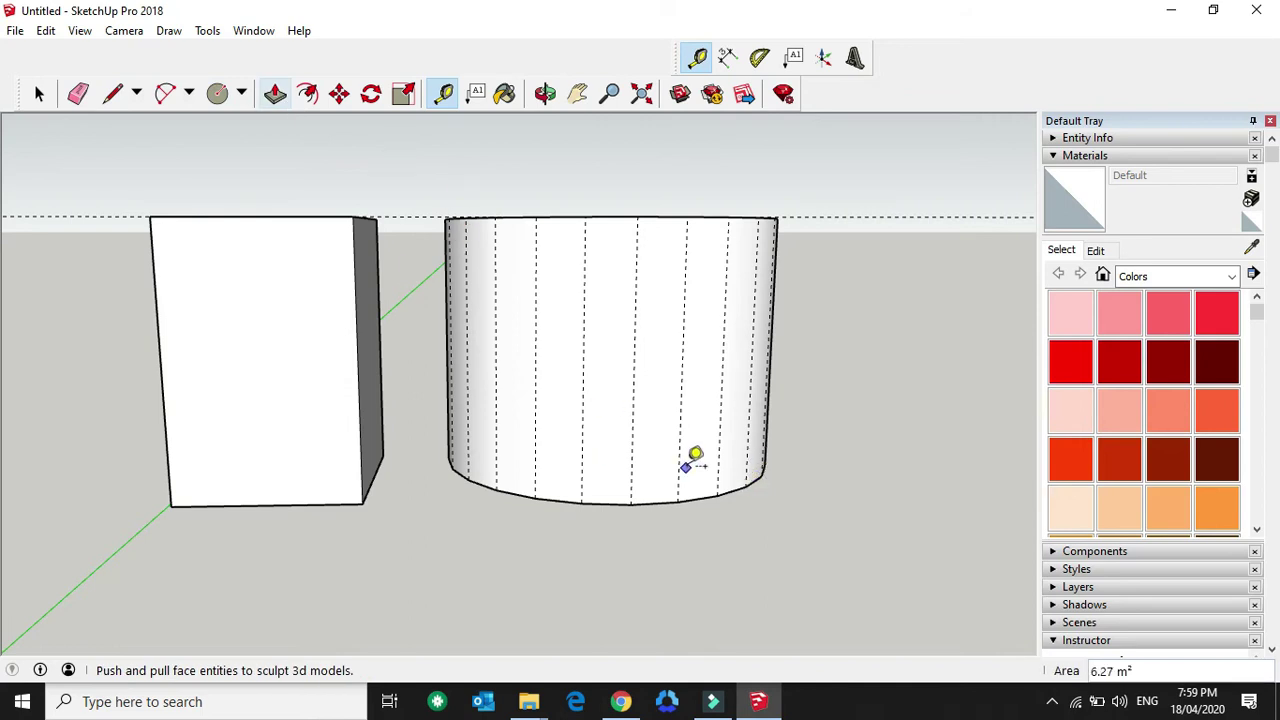
scroll(230, 469, "down", 3)
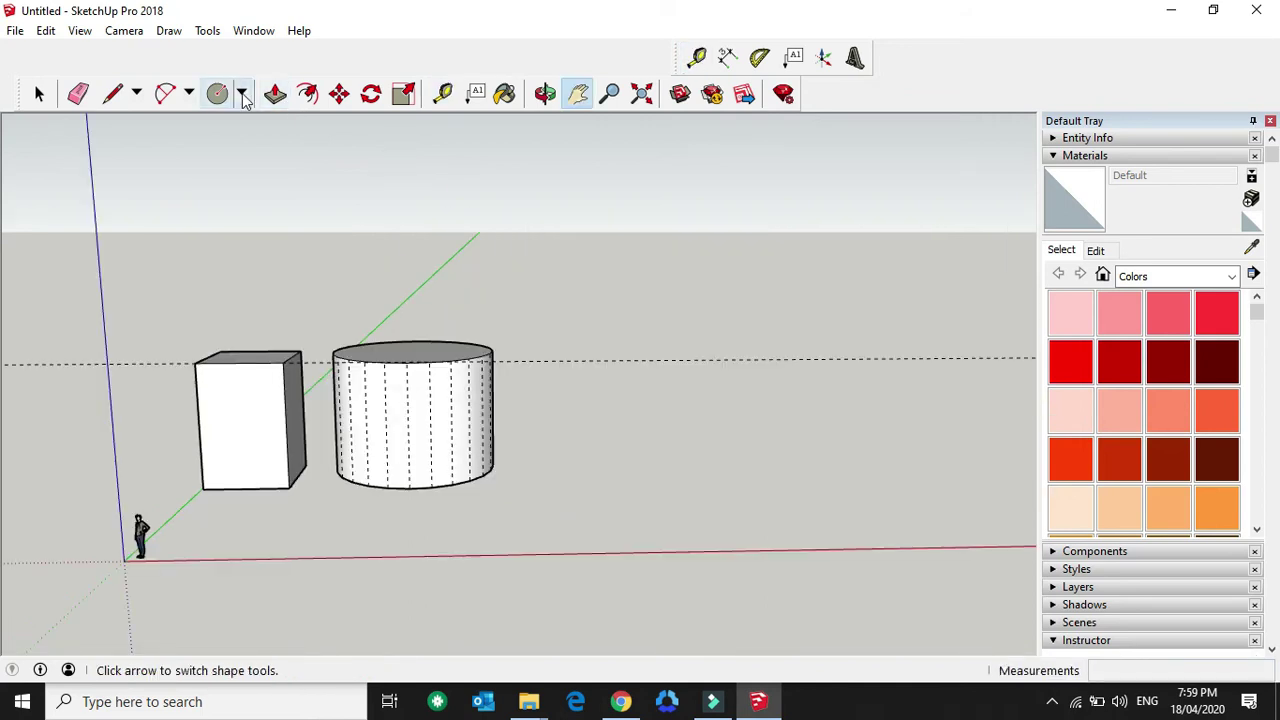
Draw a 4,4 square with the Rectangle tool on the ground right of the cylinder
left_click(243, 95)
left_click(257, 126)
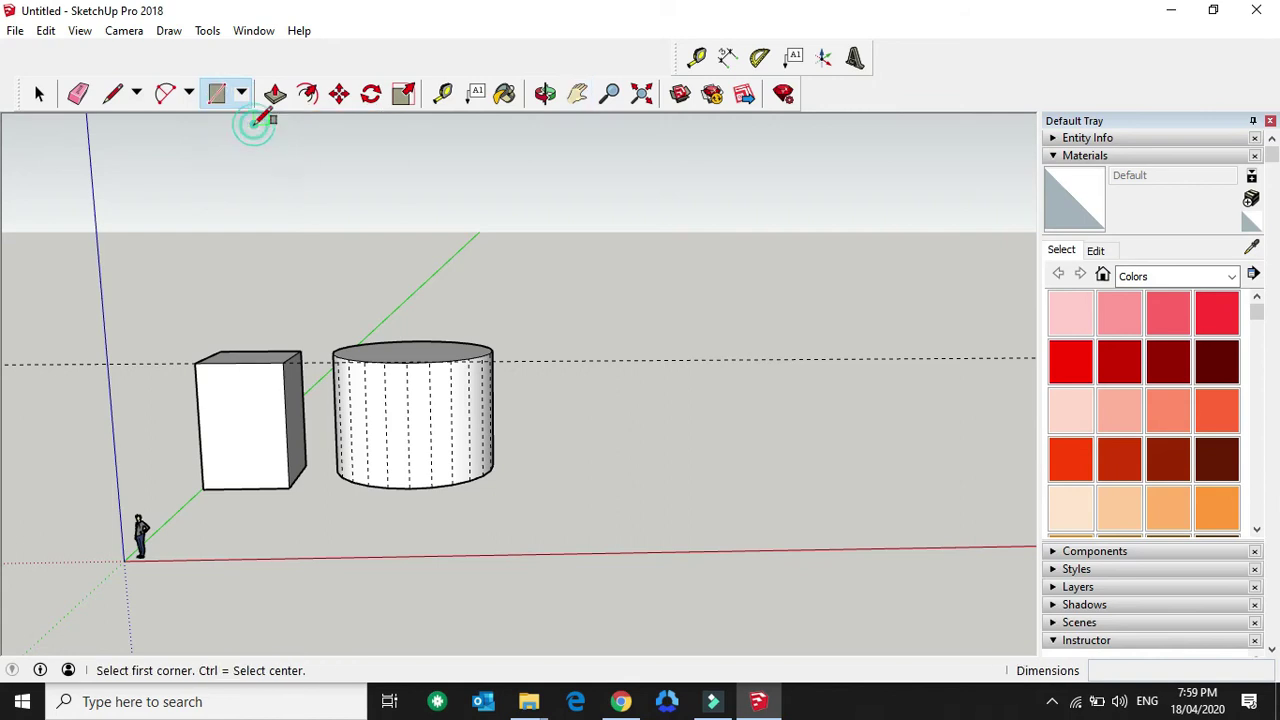
left_click(583, 477)
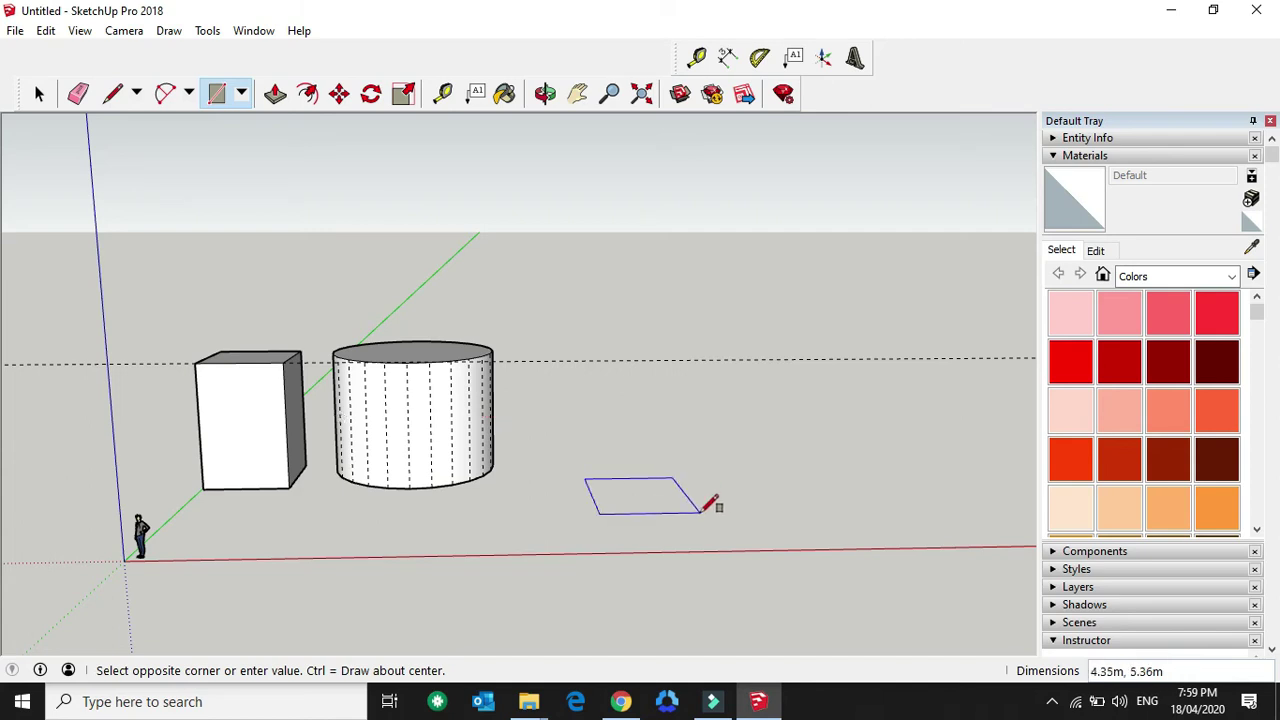
type("4")
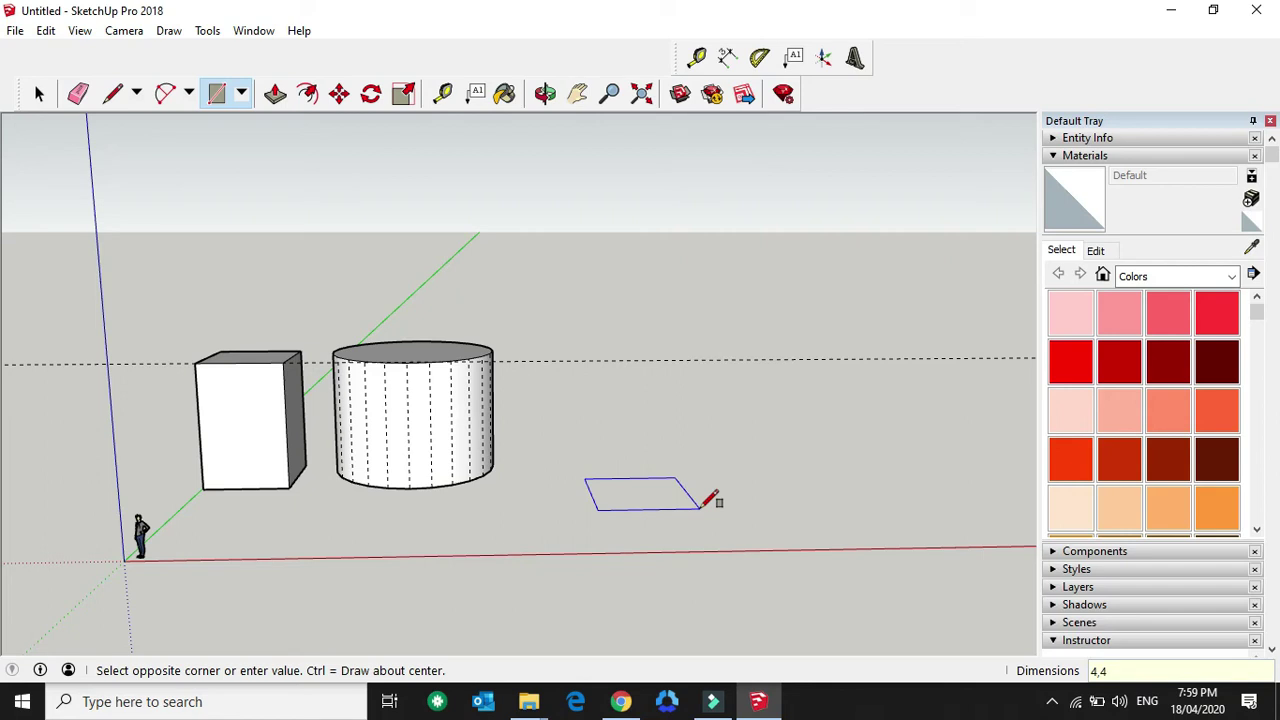
type(",4")
key("Return")
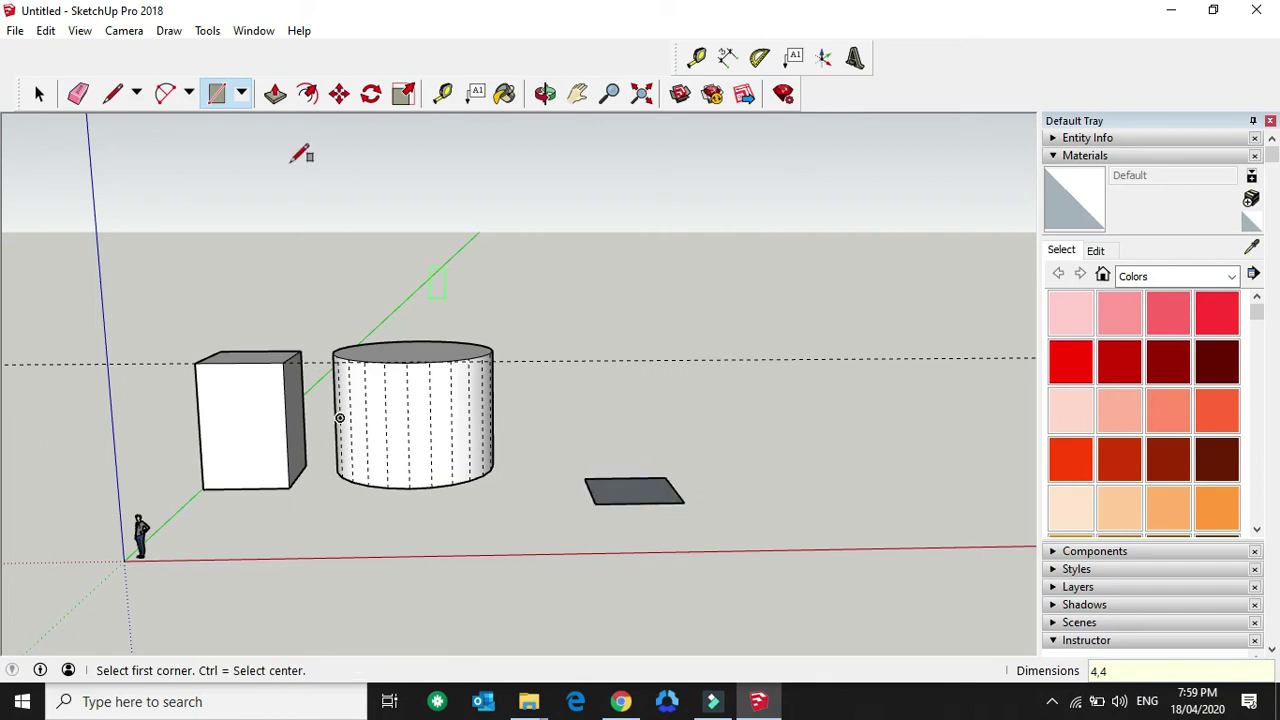
Pull the 4 by 4 square up 6 m into a second box, then pan the view left
left_click(408, 96)
left_click(276, 94)
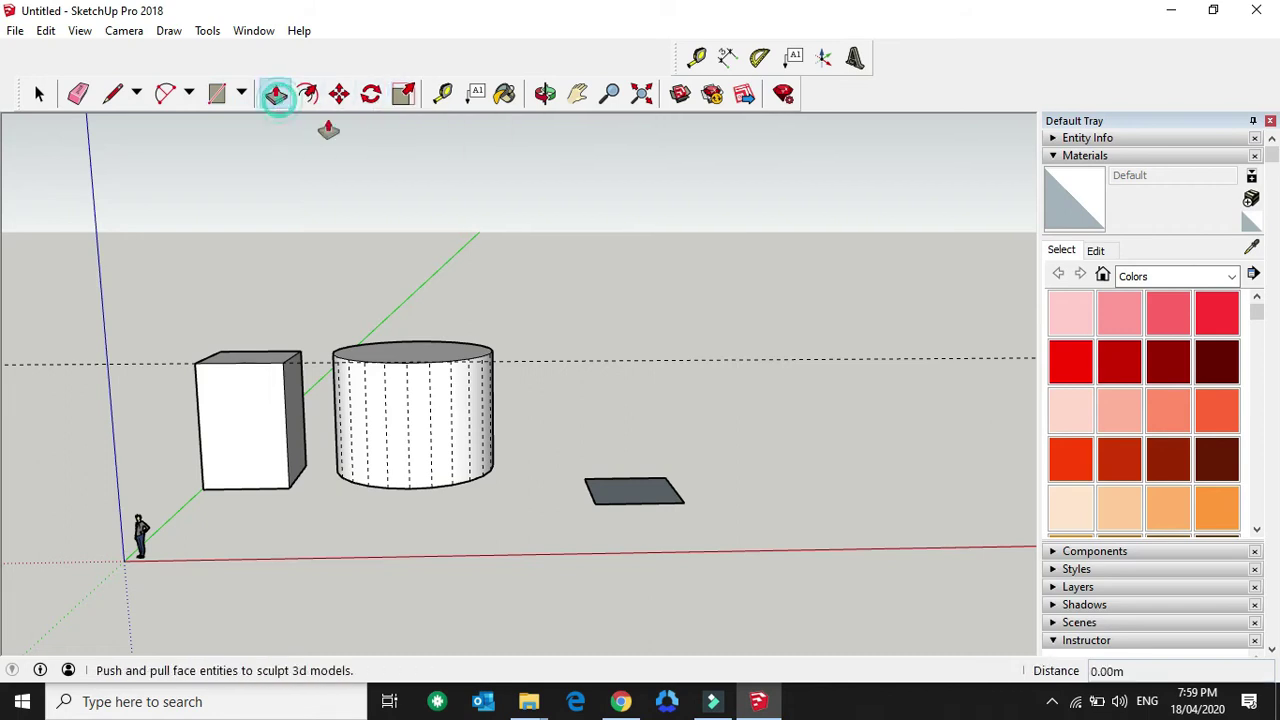
left_click(638, 503)
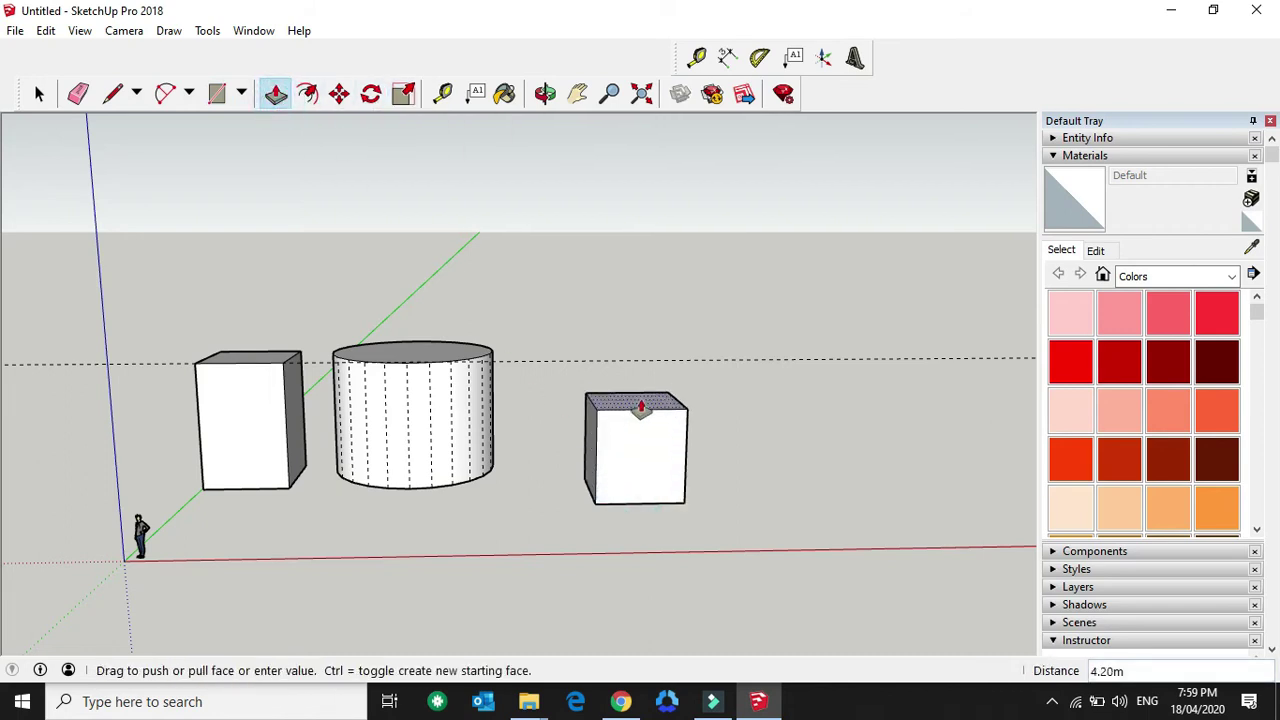
key("Return")
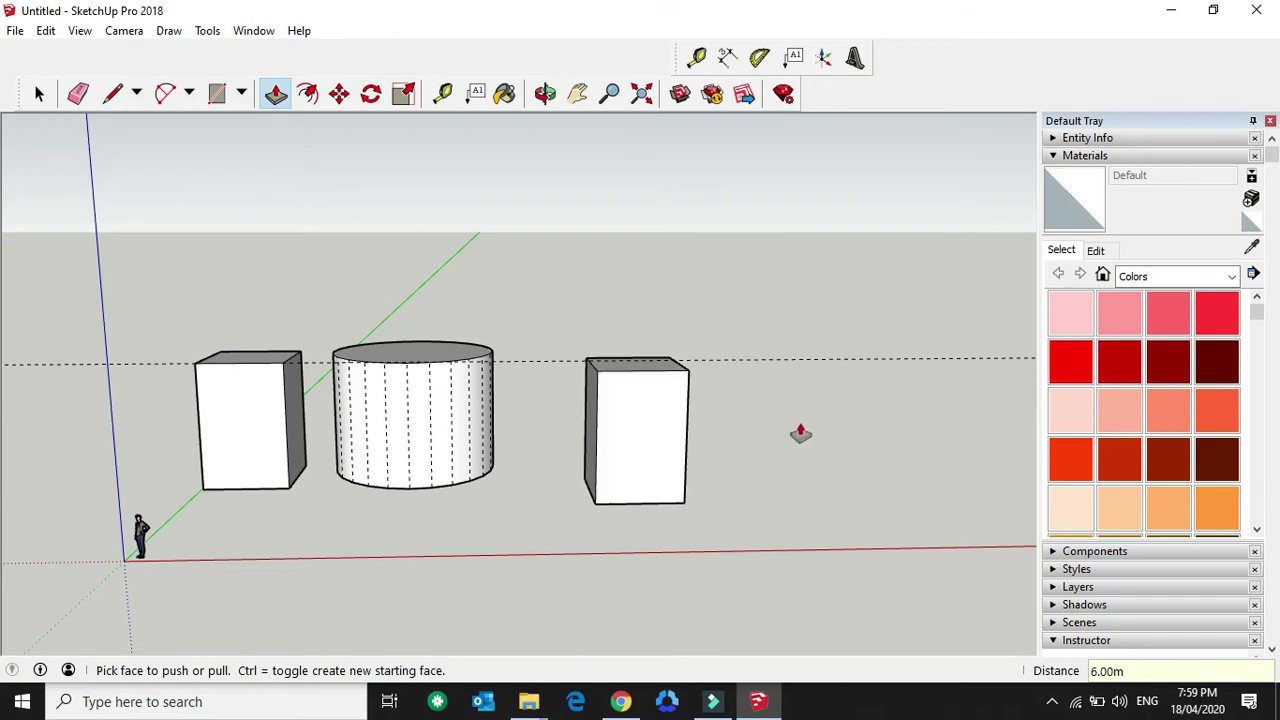
key("h")
left_click_drag(790, 422, 642, 396)
key("o")
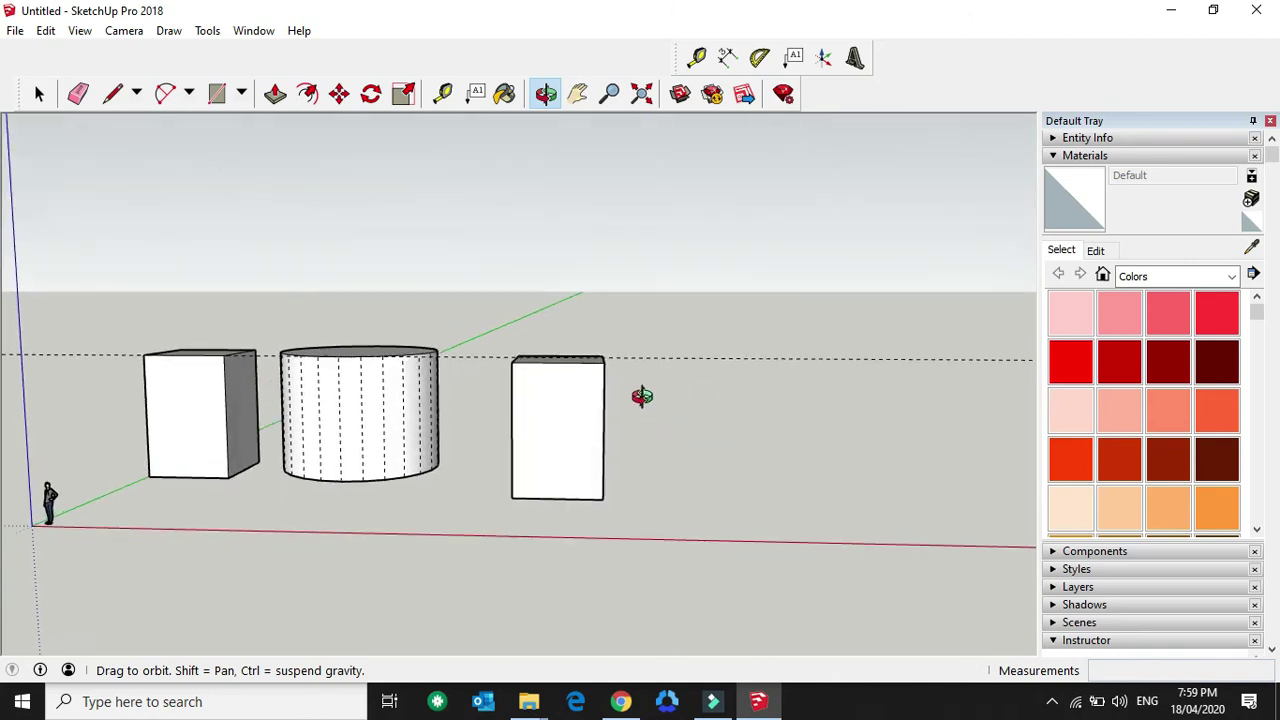
Place a vertical Tape Measure guide 2 m in from the second box's left edge
left_click(113, 95)
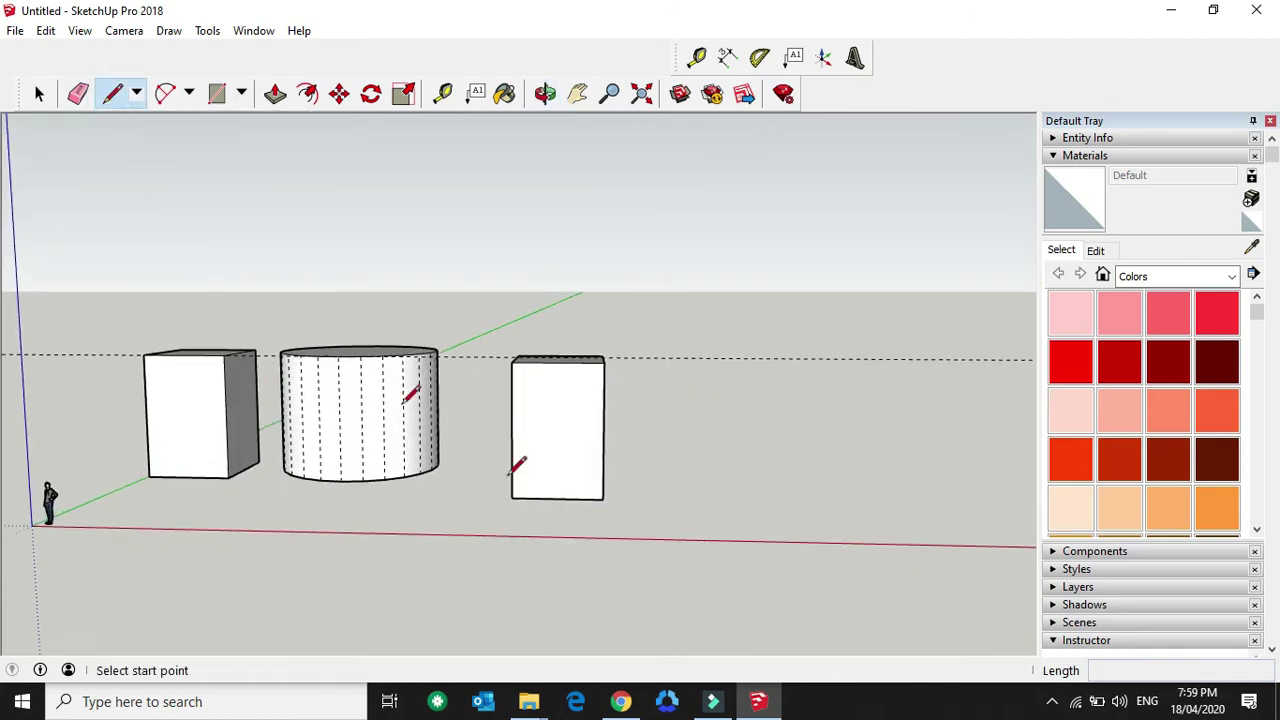
left_click(443, 93)
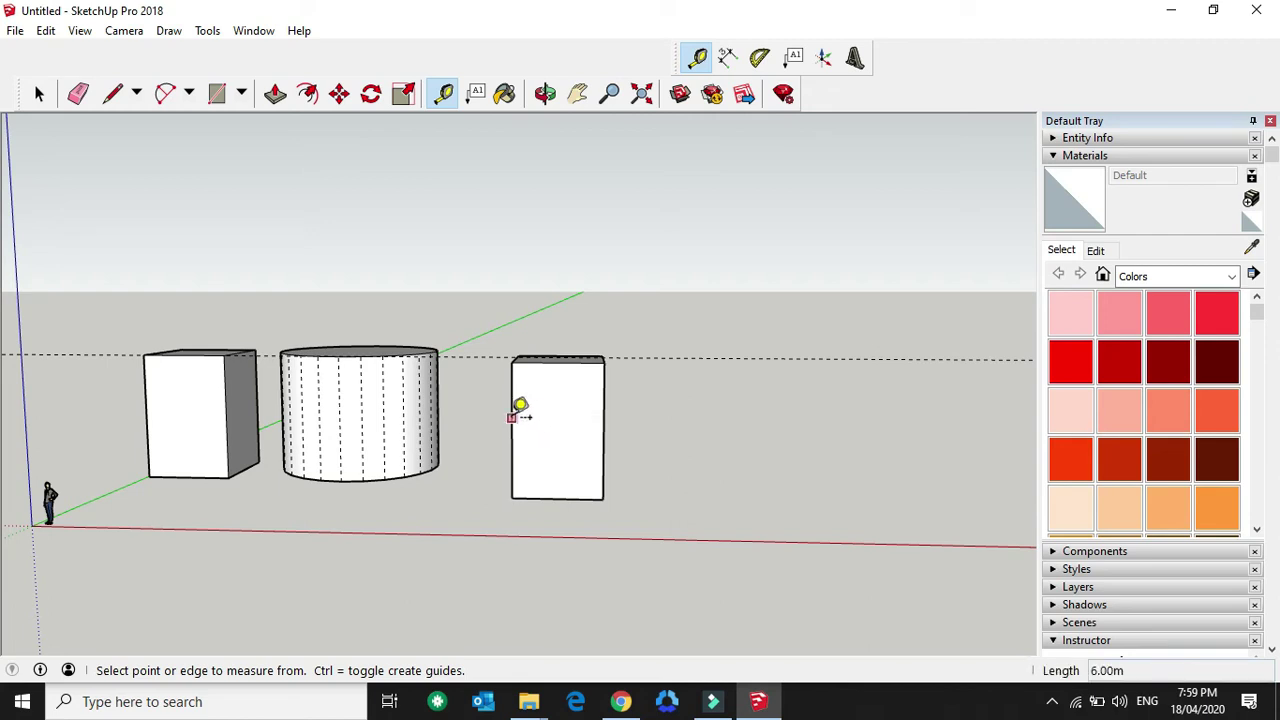
left_click(511, 418)
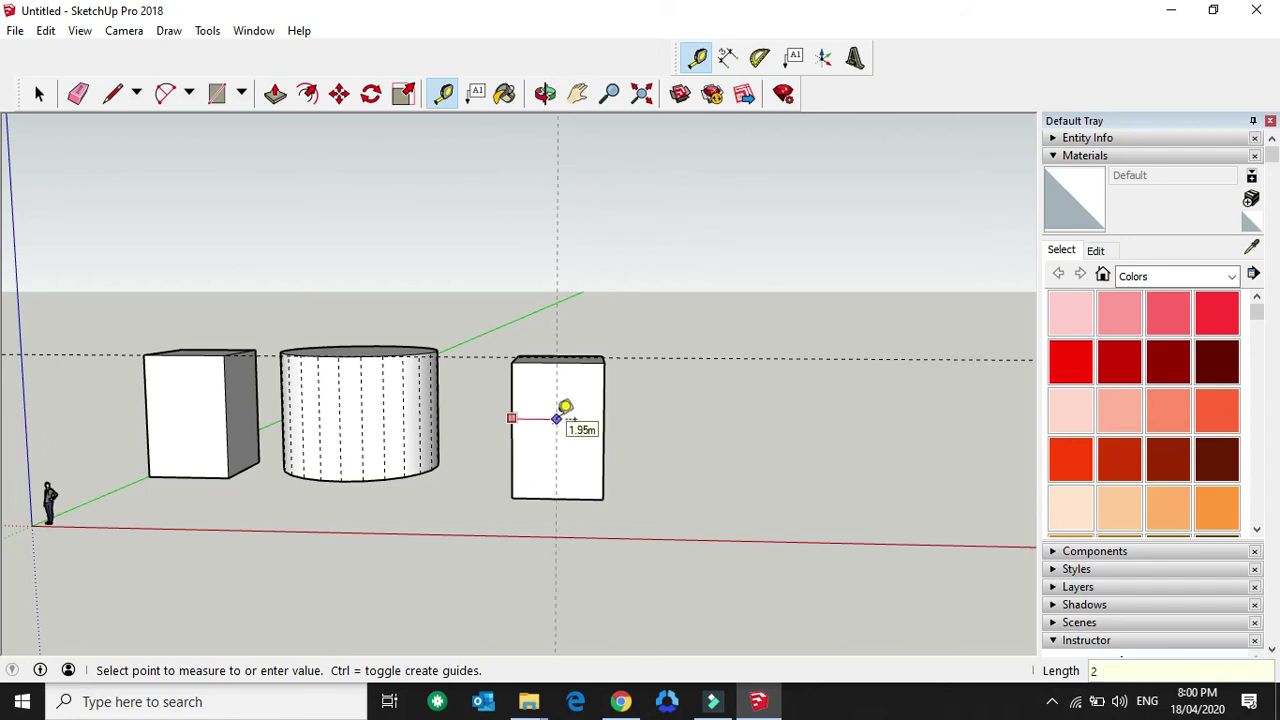
type("2")
key("Return")
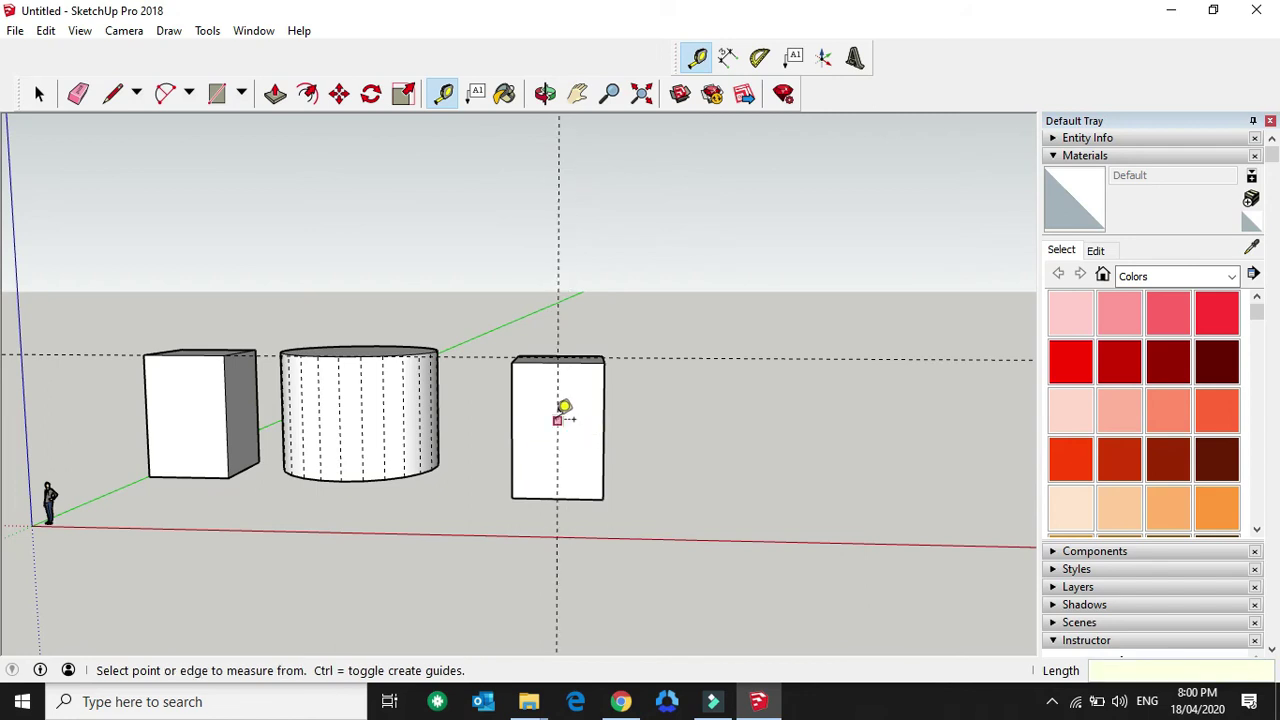
Draw a line up the guide, then diagonals from both bottom corners to the top centre
left_click(112, 97)
left_click(557, 497)
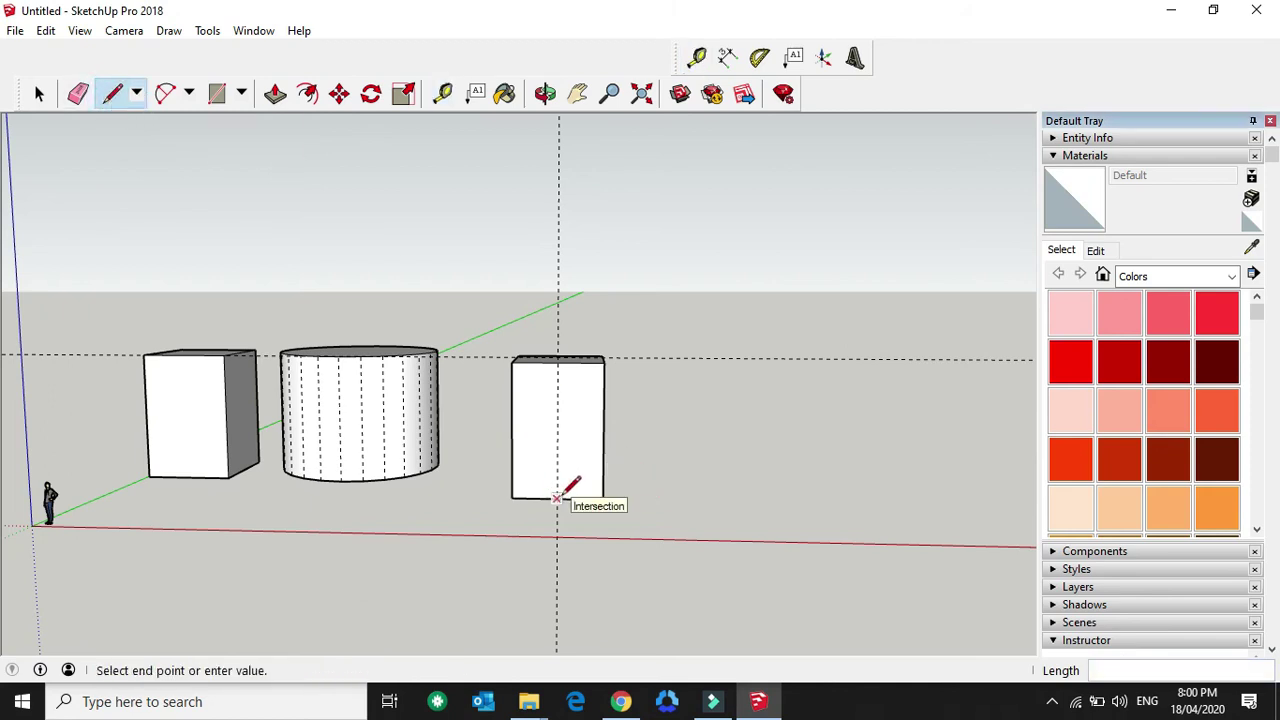
left_click(557, 358)
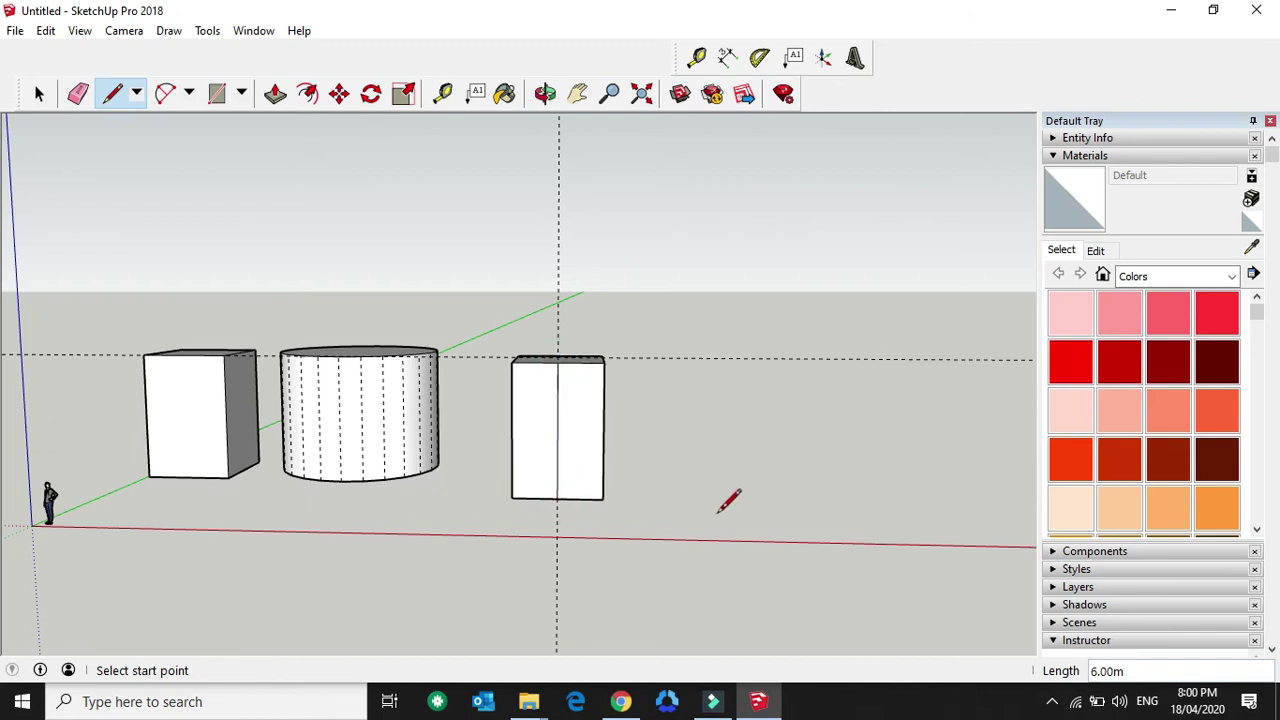
left_click(511, 497)
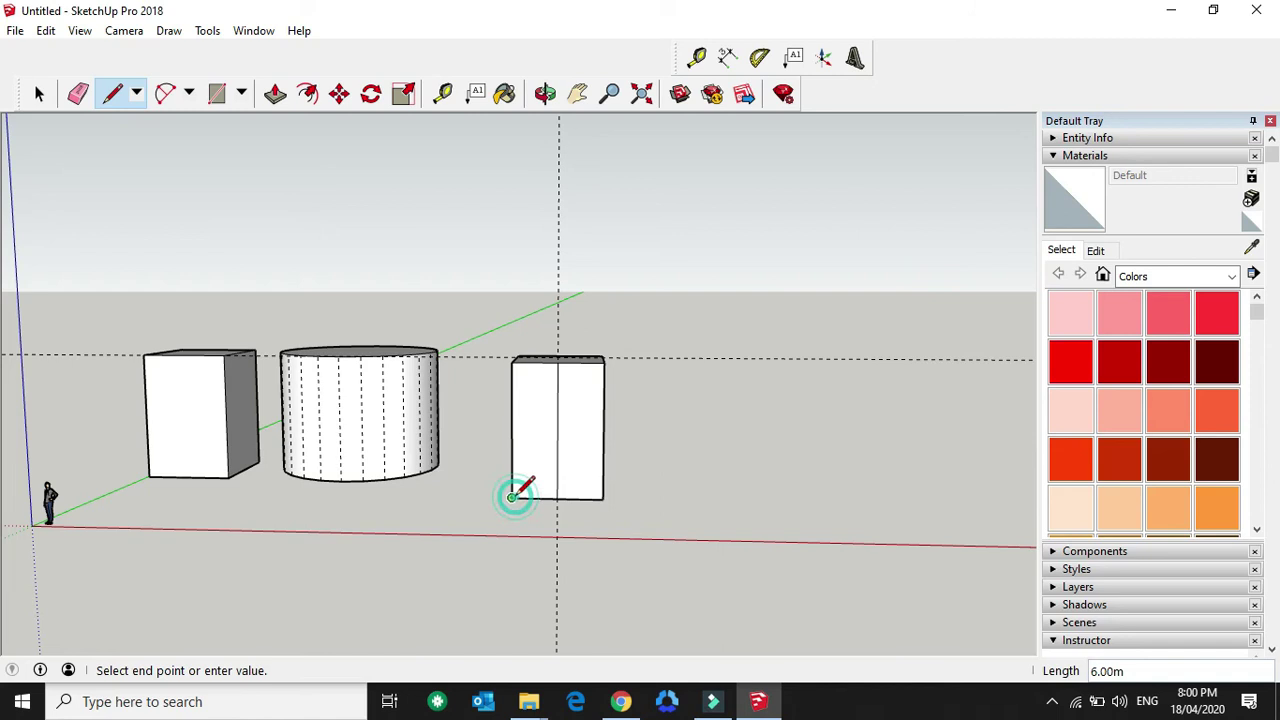
left_click(557, 360)
left_click(557, 362)
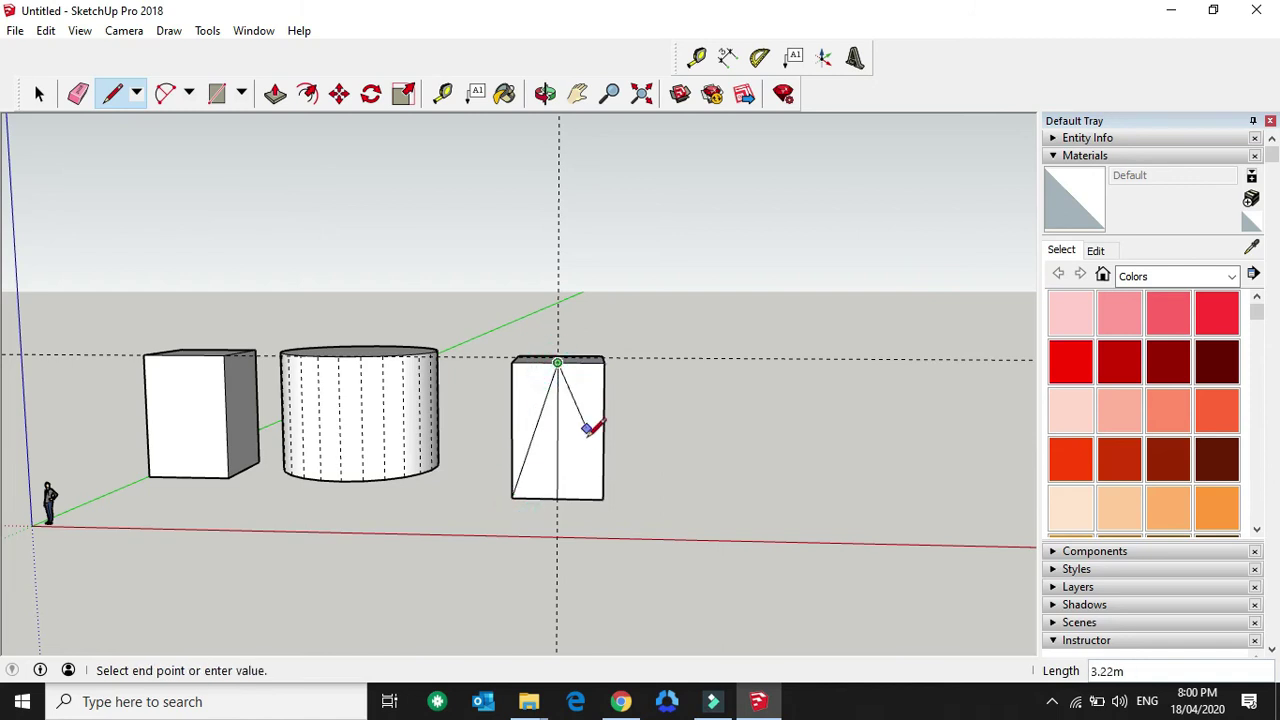
left_click(603, 497)
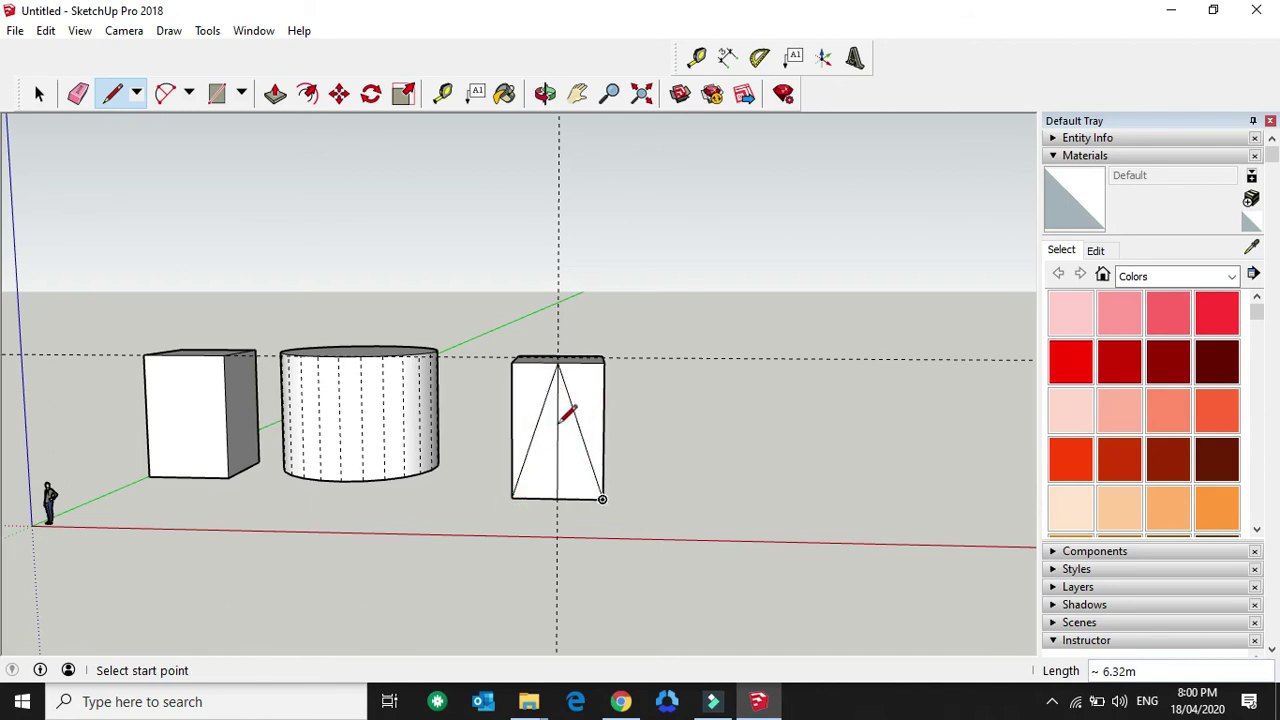
Push the right and left triangular slivers back 4 m, then orbit to view the prism
left_click(277, 100)
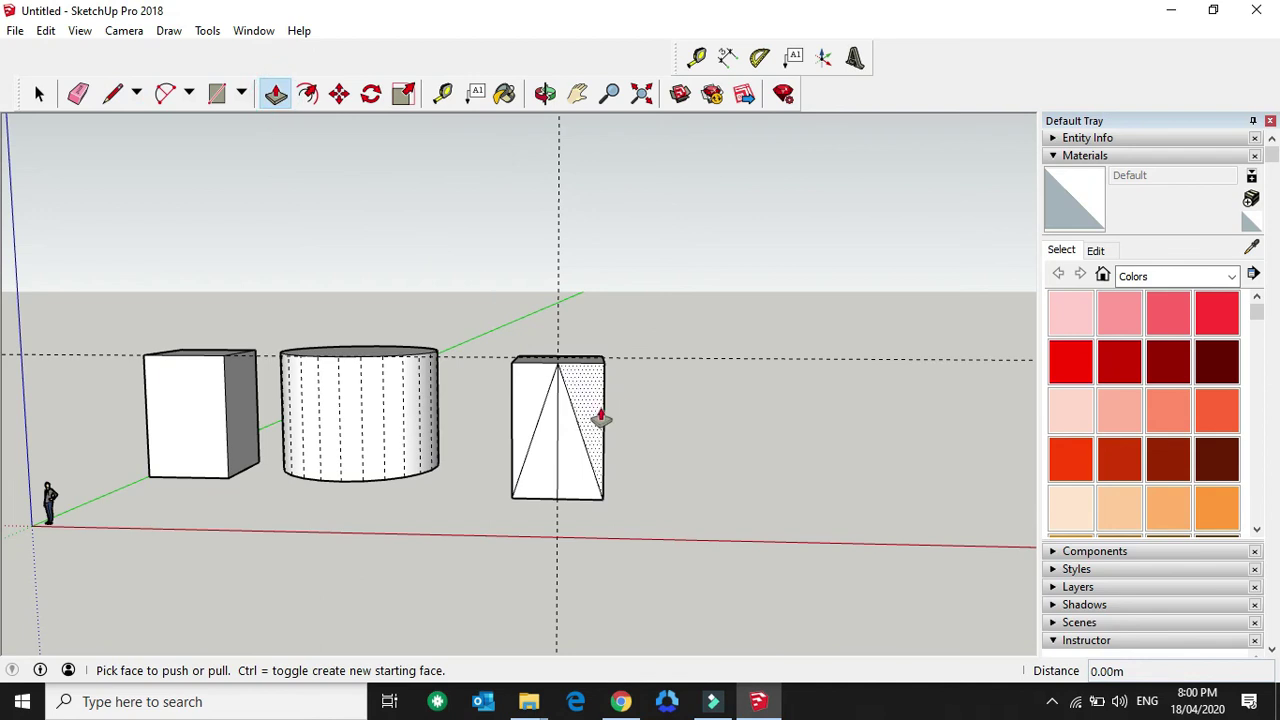
left_click_drag(590, 418, 605, 364)
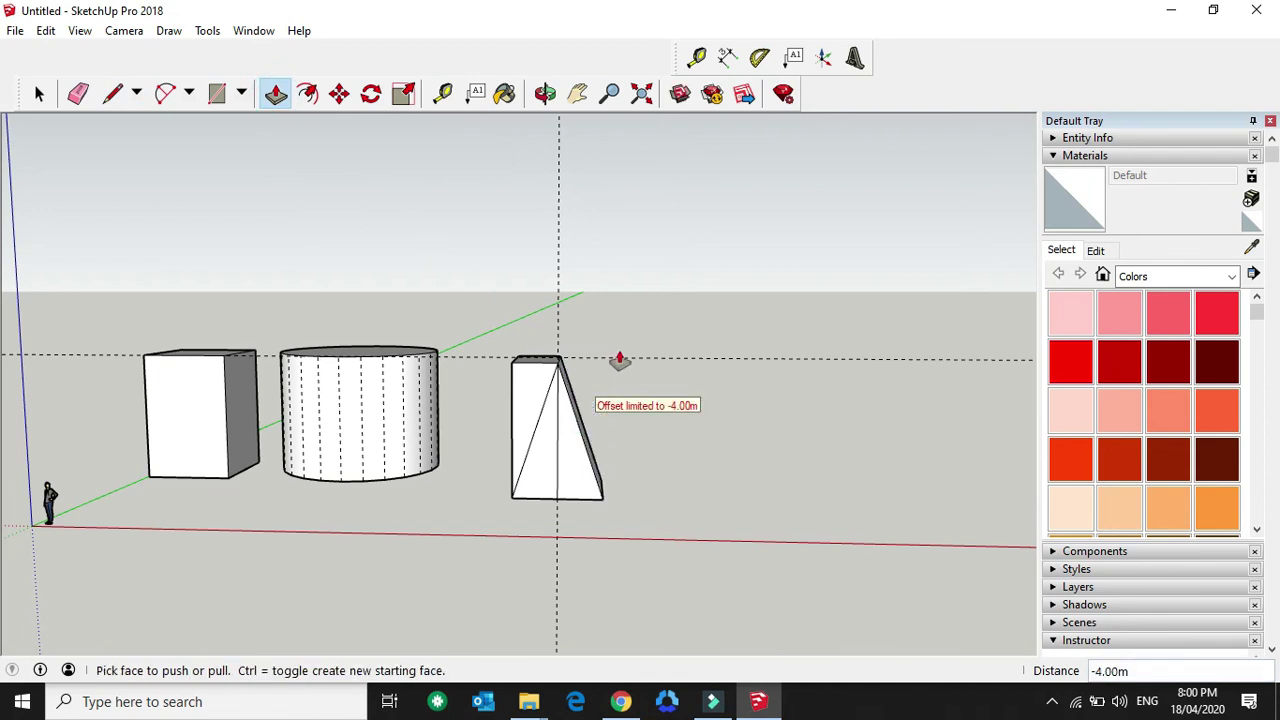
left_click_drag(523, 426, 541, 378)
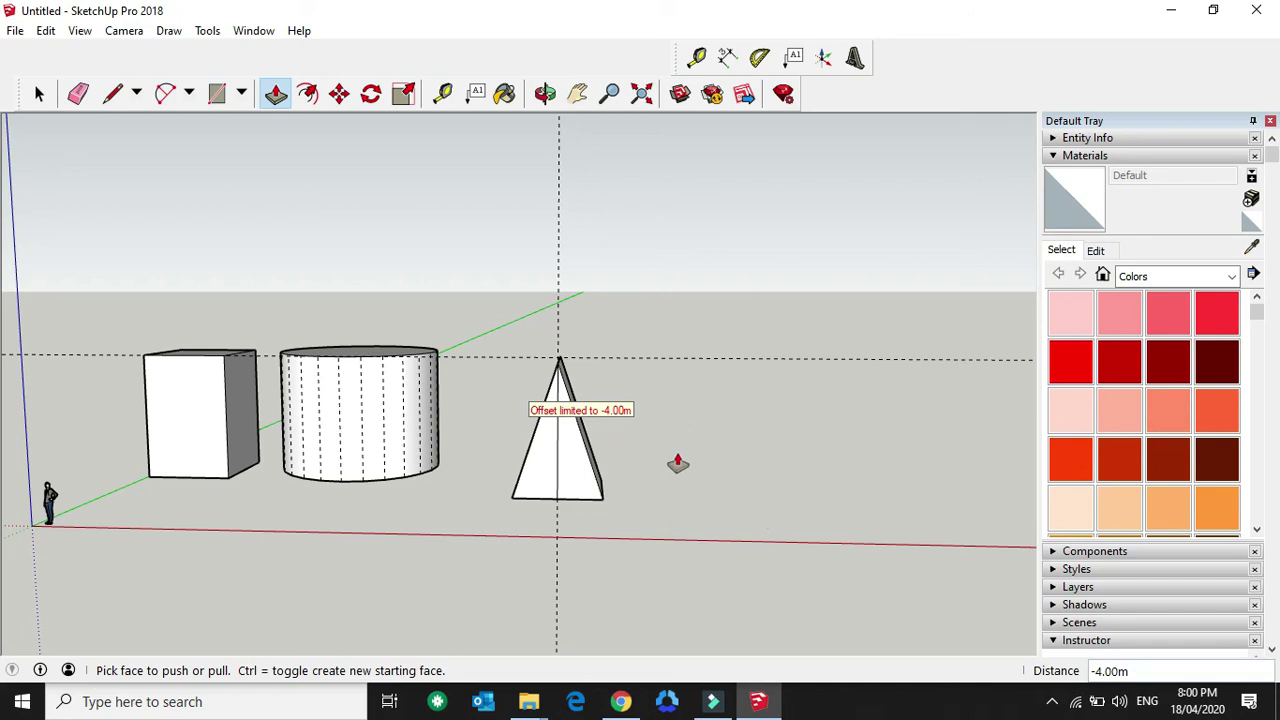
key("o")
left_click_drag(710, 423, 657, 449)
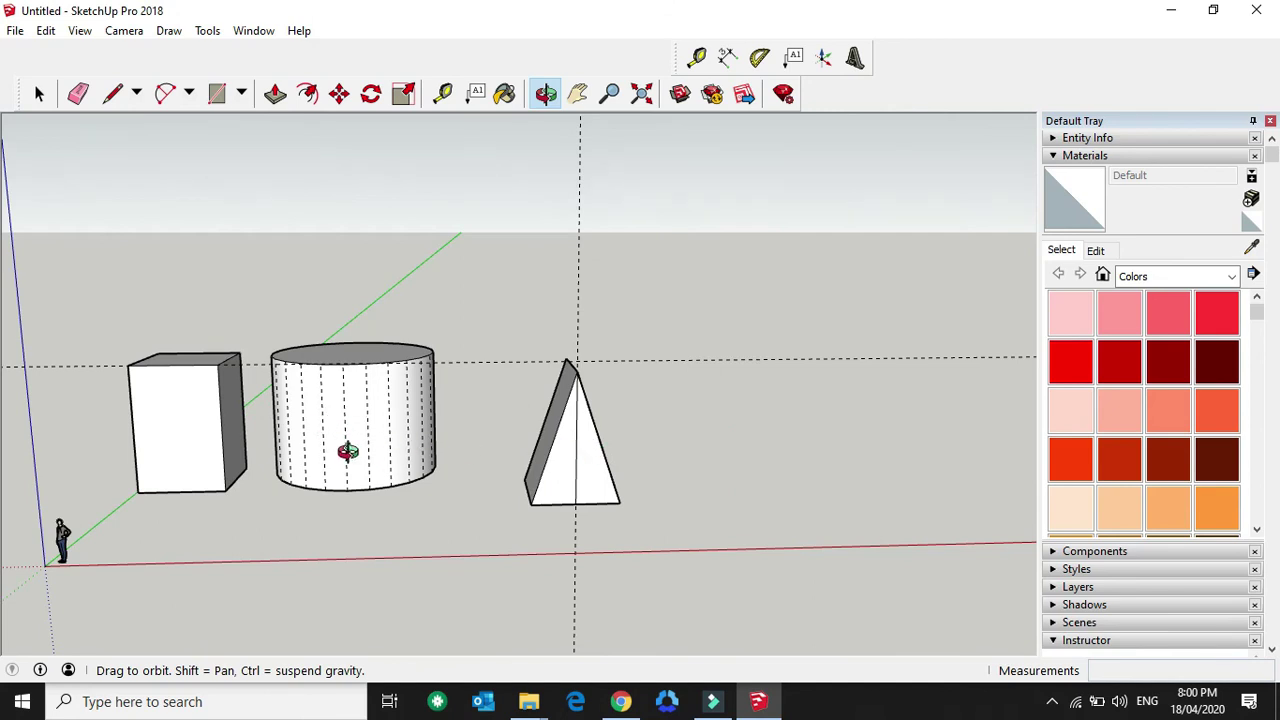